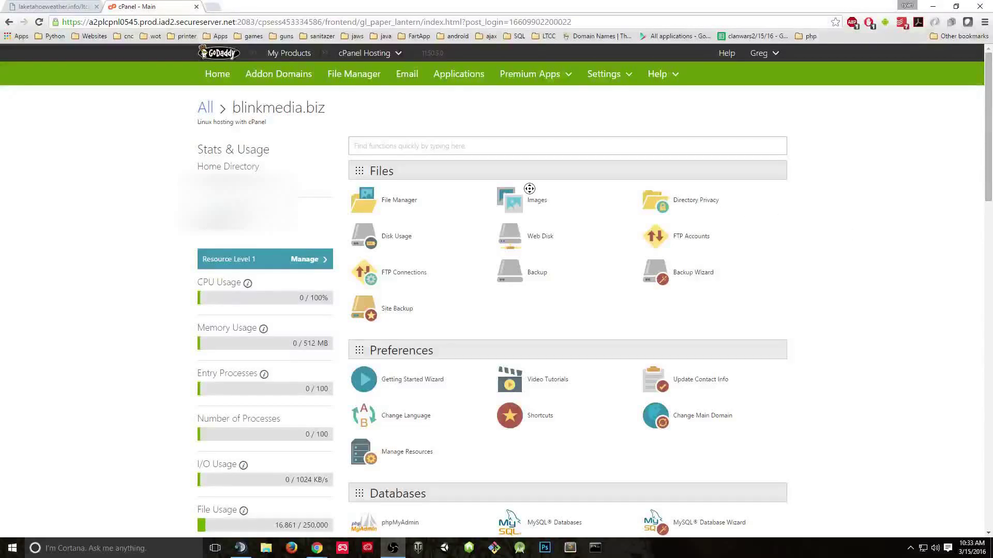
- Scroll down to the Databases section and launch the MySQL® Database Wizard
{"action": "left_click", "coordinate": [529, 190]}
{"action": "scroll", "coordinate": [569, 189], "scroll_direction": "down", "scroll_amount": 1}
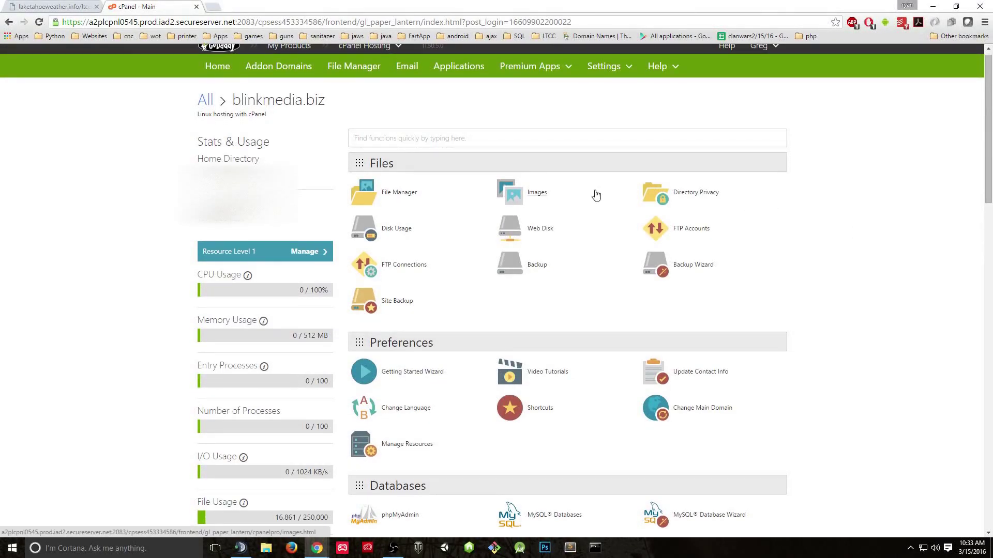
{"action": "scroll", "coordinate": [859, 160], "scroll_direction": "up", "scroll_amount": 1}
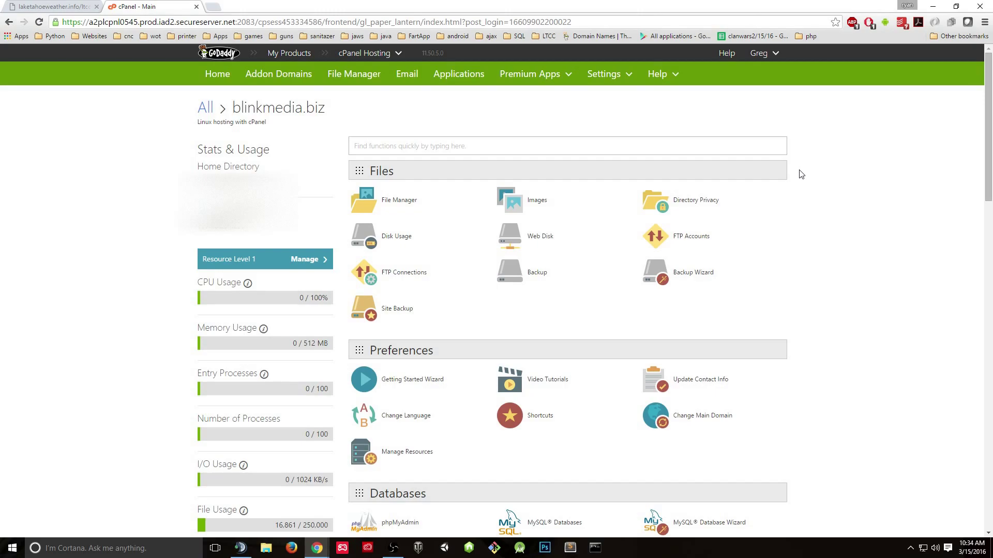
{"action": "scroll", "coordinate": [801, 176], "scroll_direction": "down", "scroll_amount": 2}
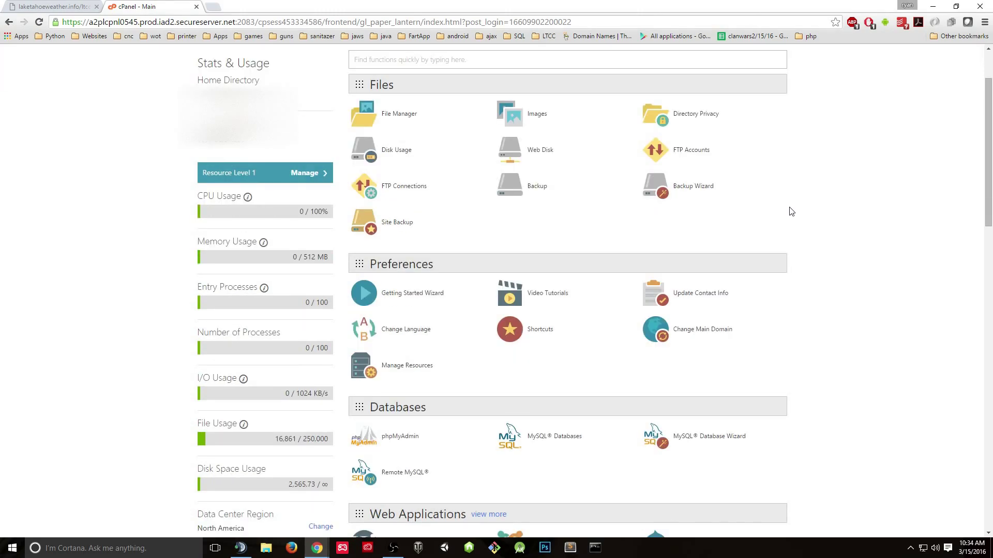
{"action": "scroll", "coordinate": [791, 212], "scroll_direction": "down", "scroll_amount": 2}
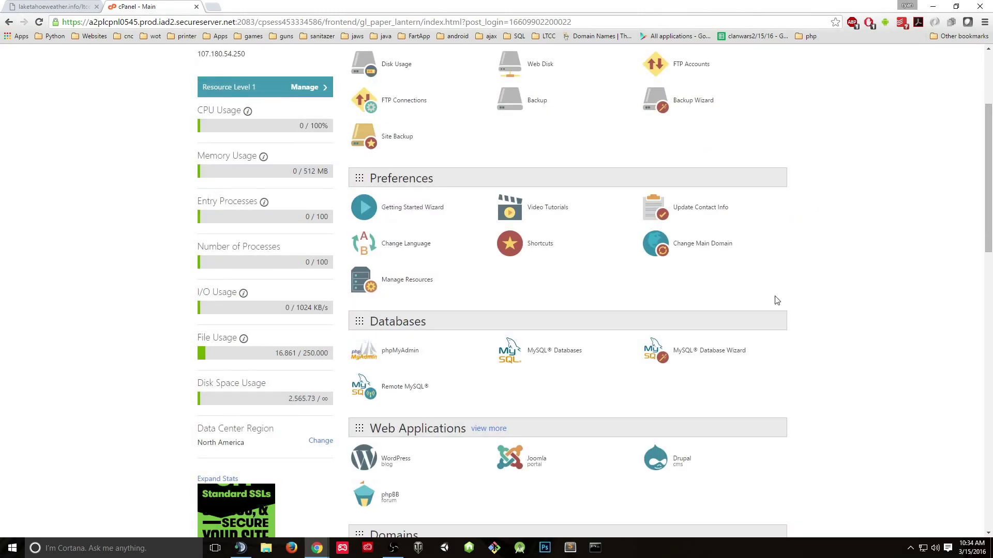
{"action": "left_click", "coordinate": [727, 356]}
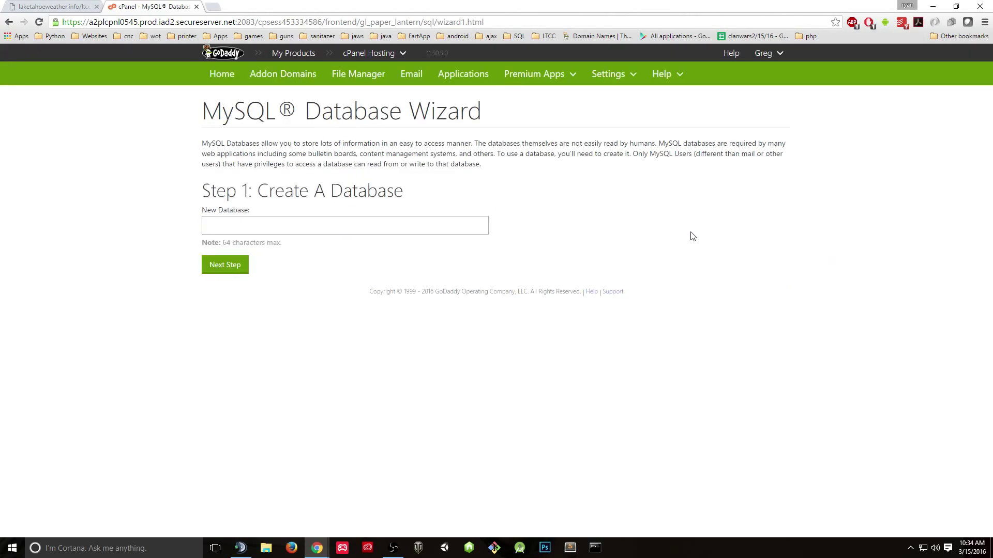
- Submit videotest as the database name, then retry as videotest1234 after the 'already exists' error
{"action": "left_click", "coordinate": [453, 225]}
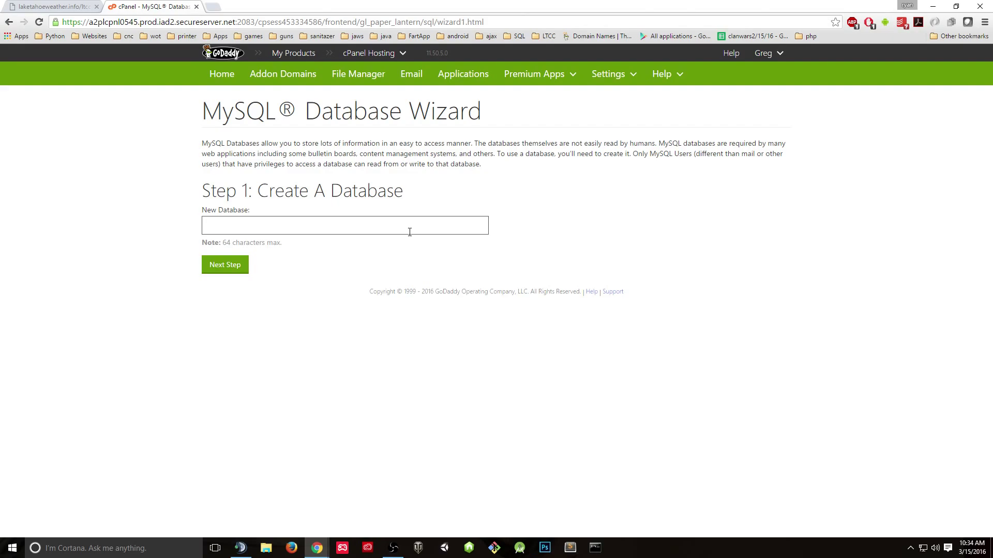
{"action": "type", "text": "videotest"}
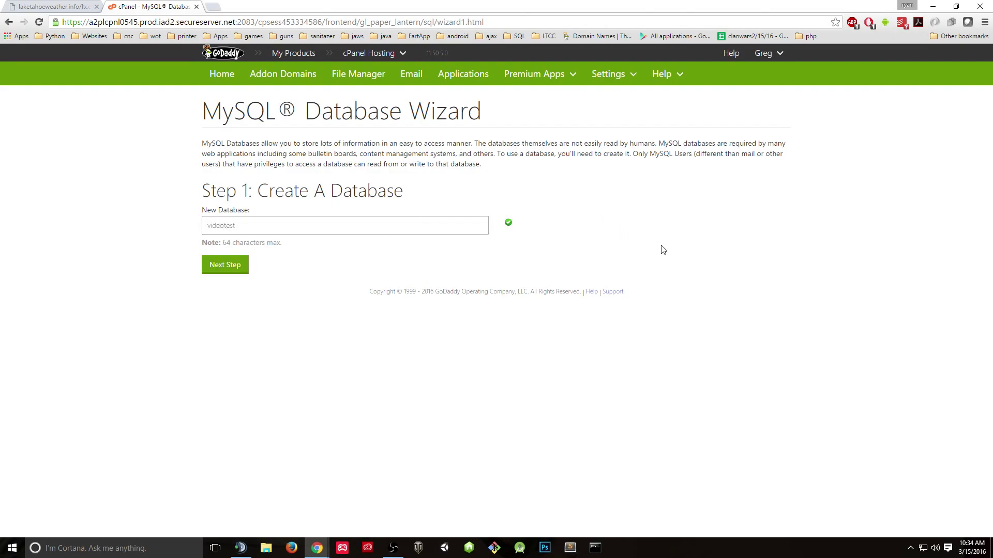
{"action": "left_click", "coordinate": [239, 269]}
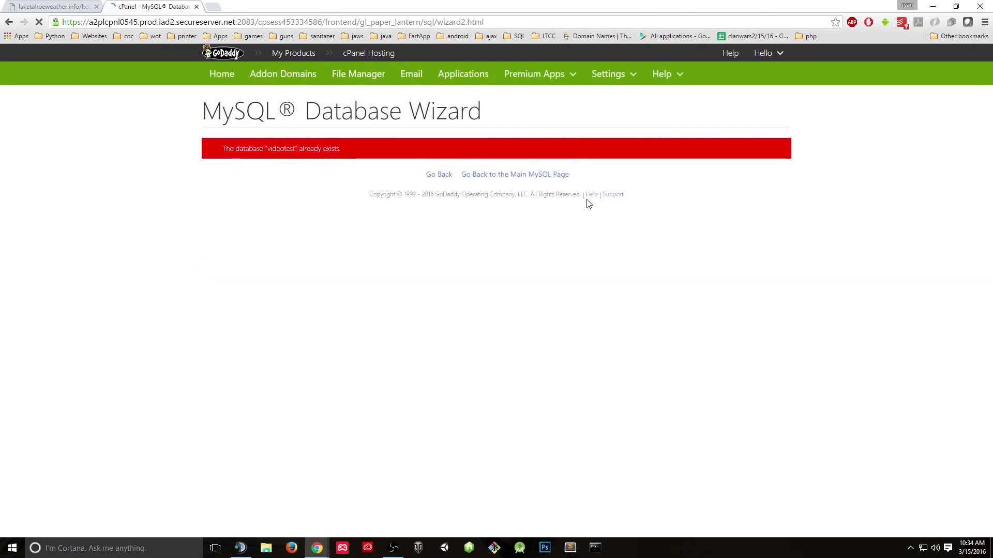
{"action": "key", "text": "alt+Left"}
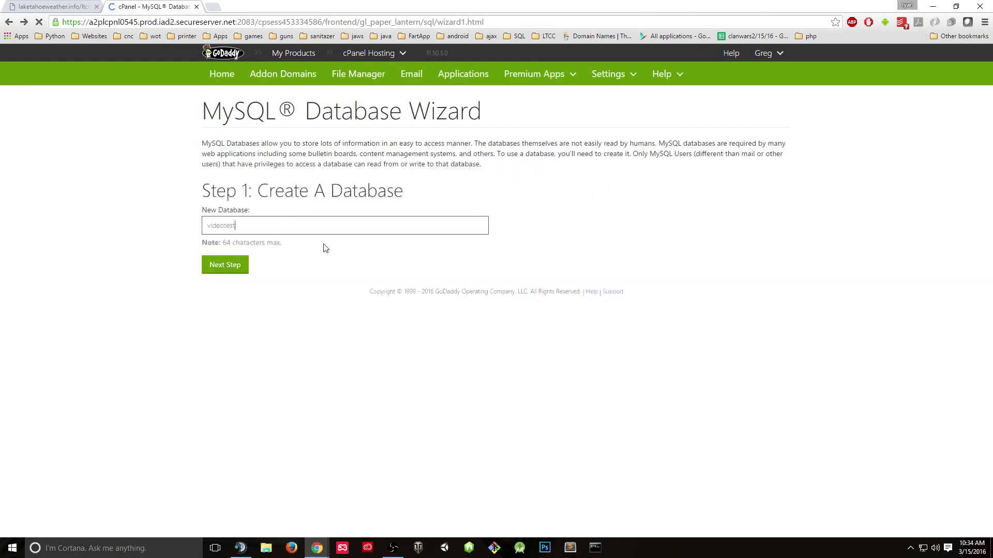
{"action": "type", "text": "1234"}
{"action": "left_click", "coordinate": [225, 265]}
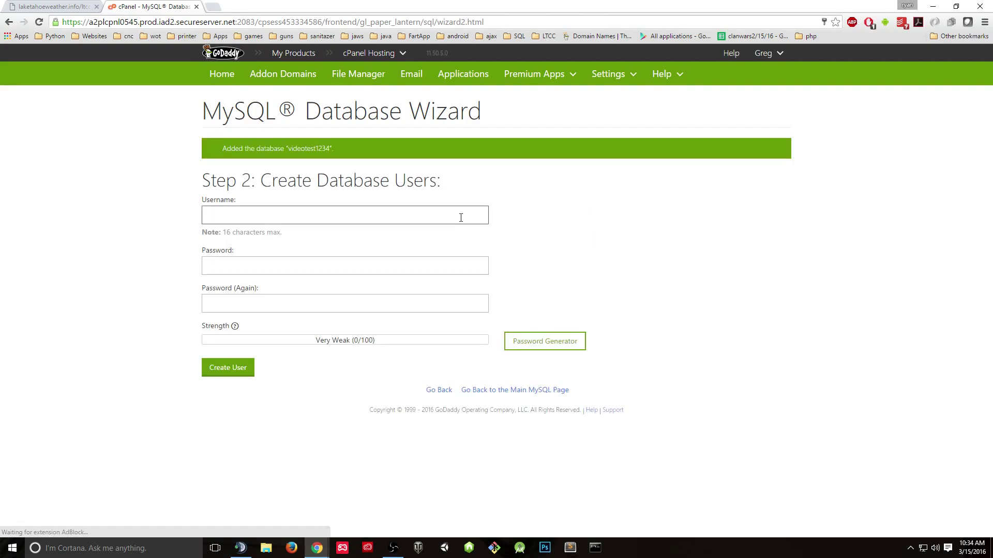
- Enter videotest1234 as the new database username
{"action": "left_click", "coordinate": [322, 216]}
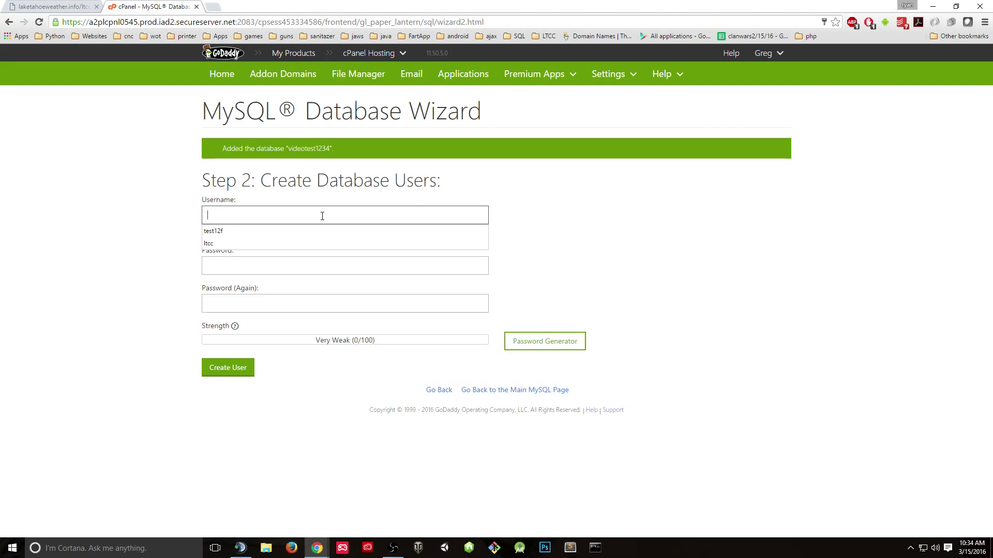
{"action": "type", "text": "th"}
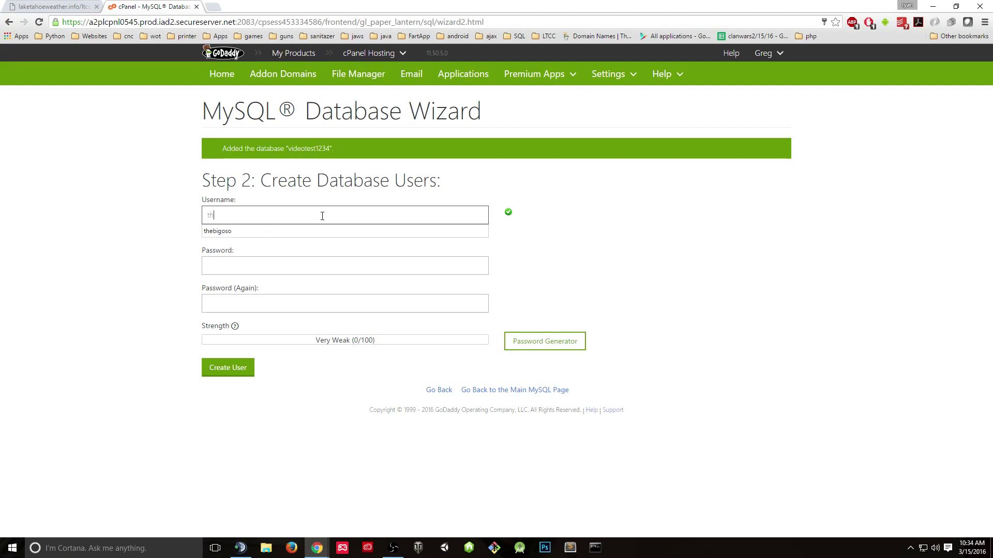
{"action": "key", "text": "BackSpace"}
{"action": "key", "text": "BackSpace"}
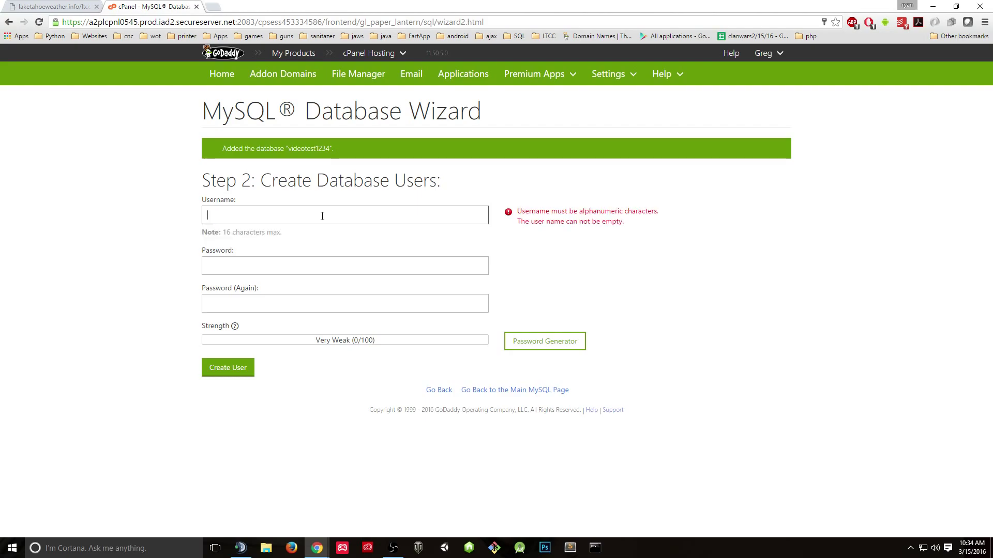
{"action": "type", "text": "v"}
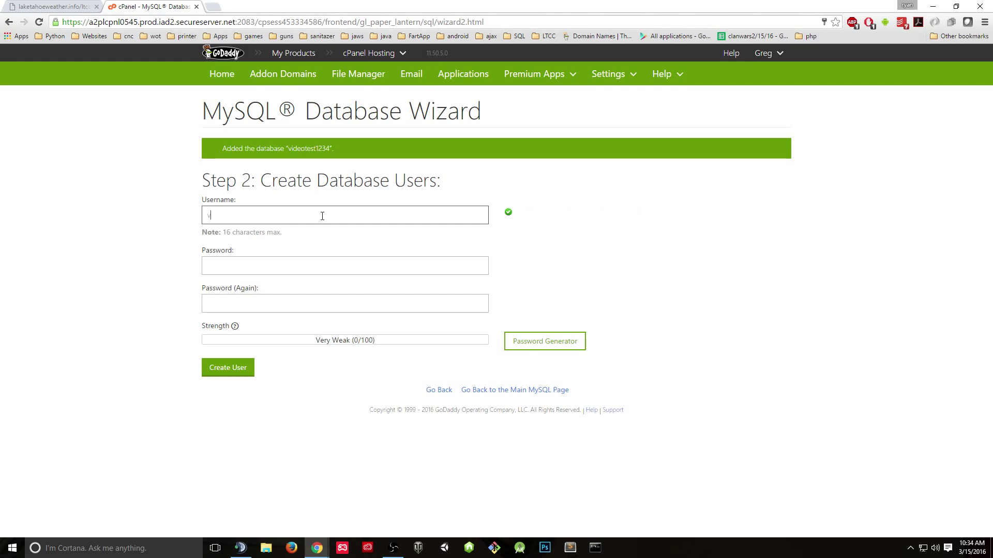
{"action": "type", "text": "ideotest1234"}
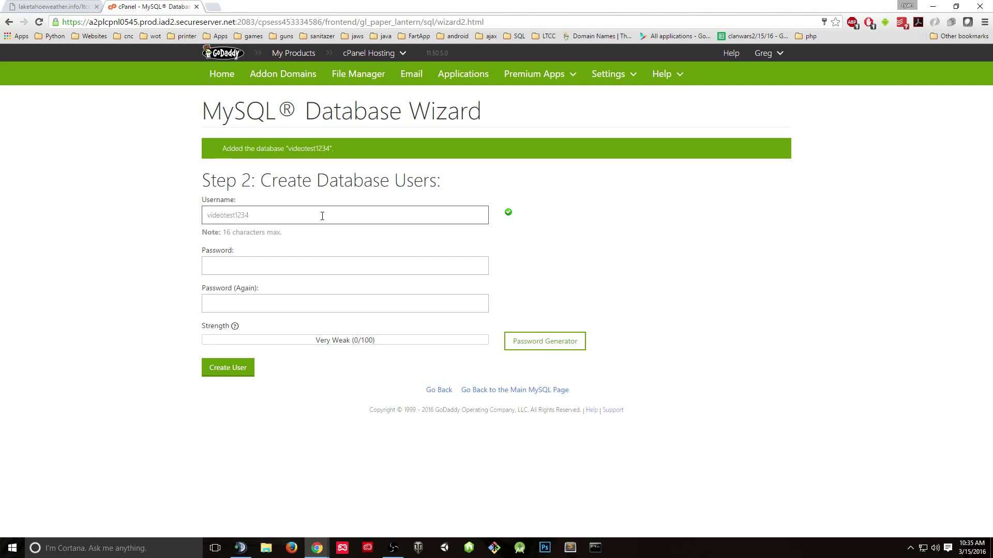
- Fill Password and Password (Again) with the same password and create the user
{"action": "left_click", "coordinate": [262, 266]}
{"action": "type", "text": "a"}
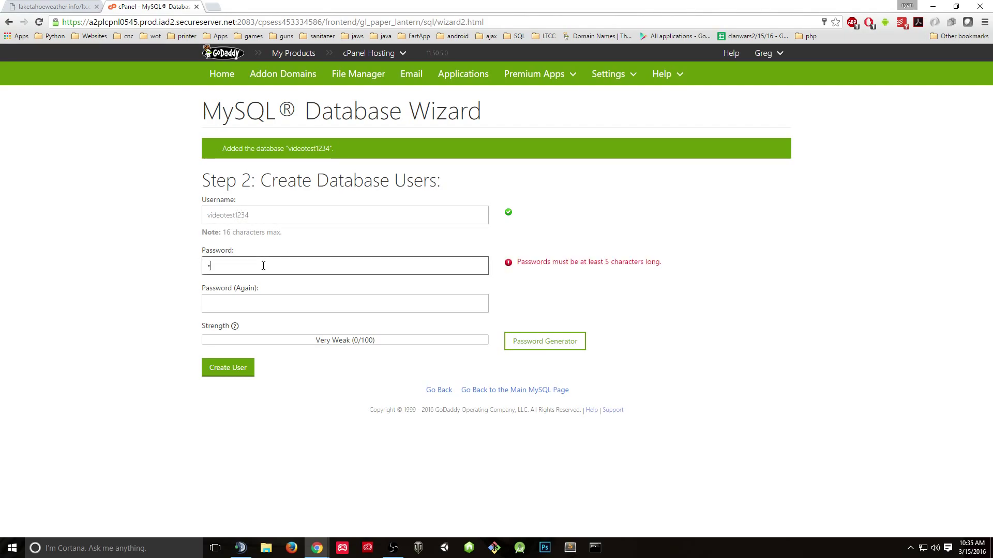
{"action": "type", "text": "bcdefghi"}
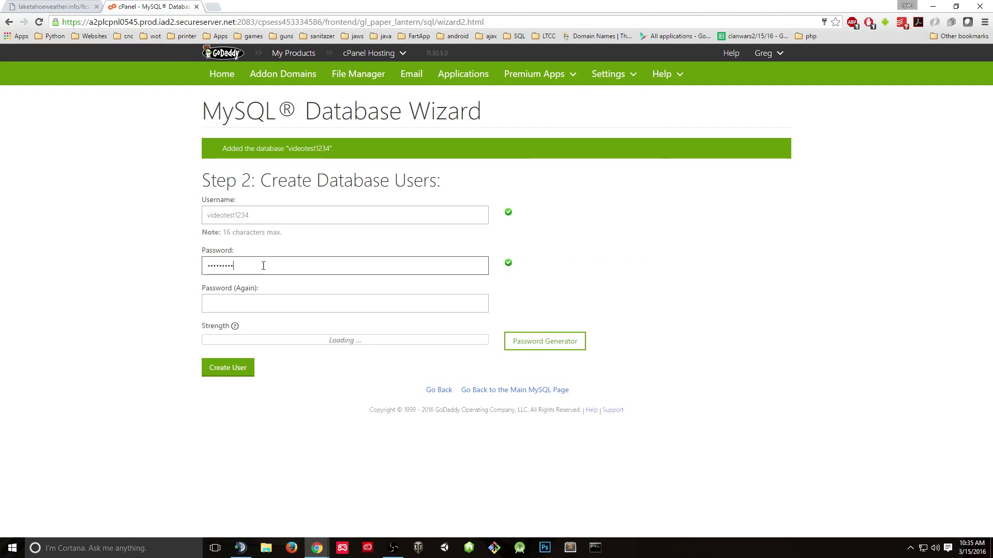
{"action": "left_click", "coordinate": [260, 296]}
{"action": "type", "text": "abc"}
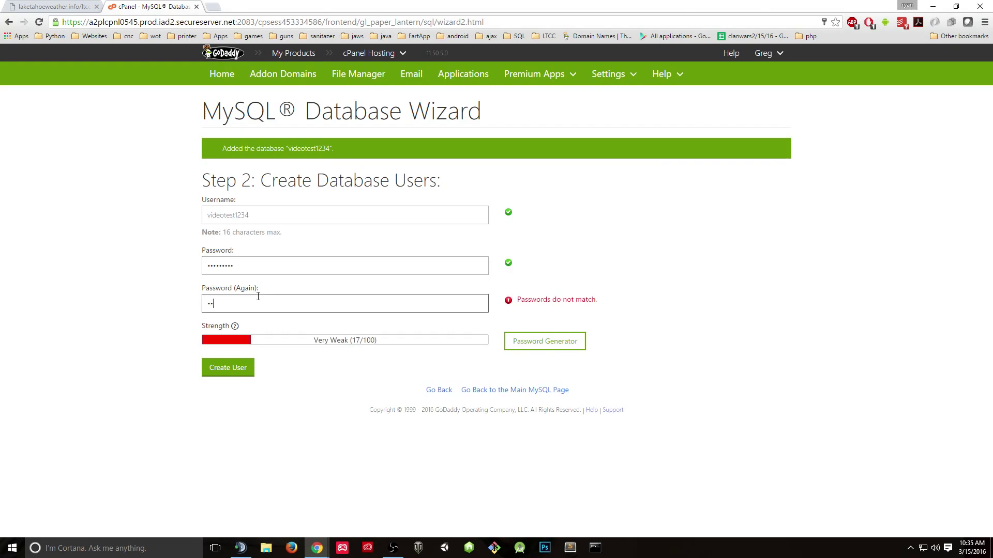
{"action": "type", "text": "defghi"}
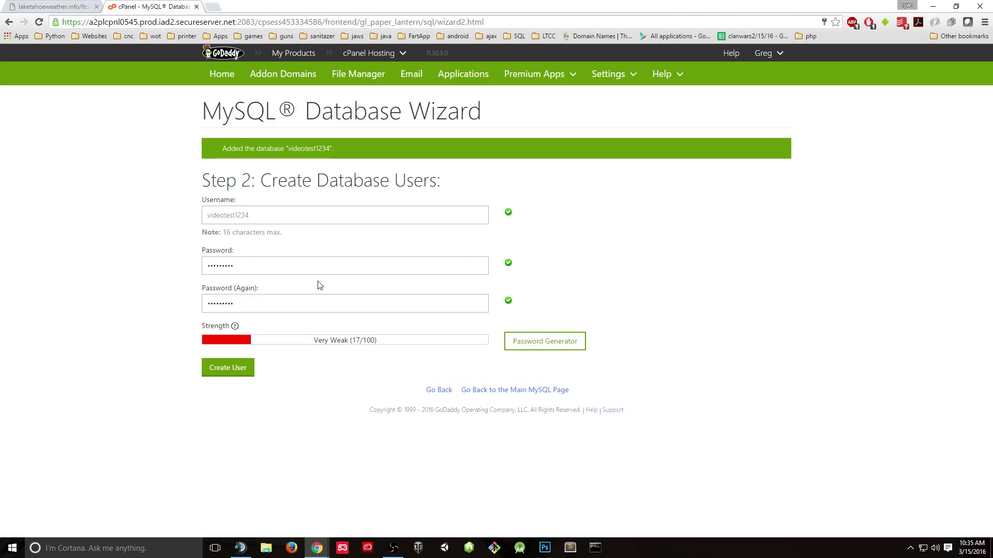
{"action": "left_click", "coordinate": [305, 268]}
{"action": "type", "text": "jk"}
{"action": "left_click", "coordinate": [291, 307]}
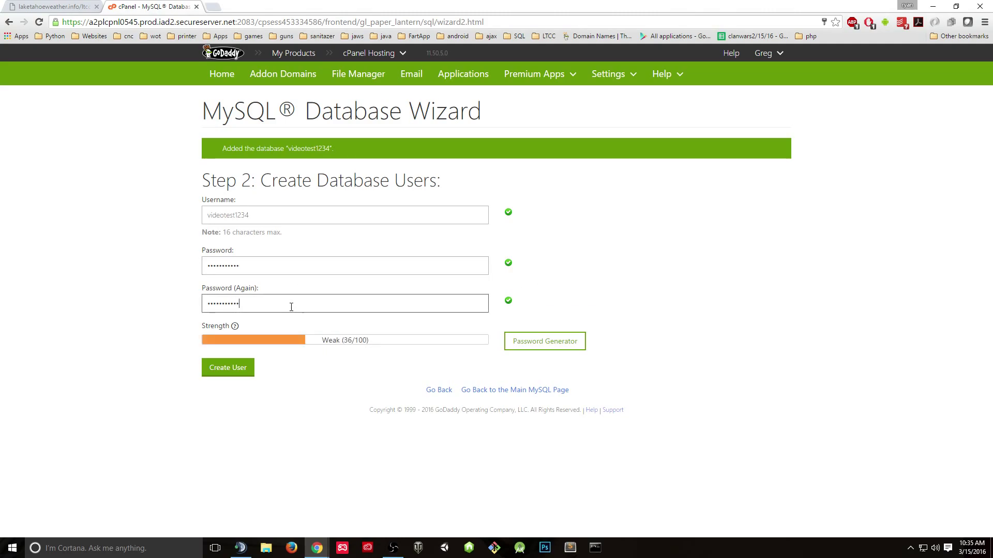
{"action": "type", "text": "jk"}
{"action": "left_click", "coordinate": [618, 286]}
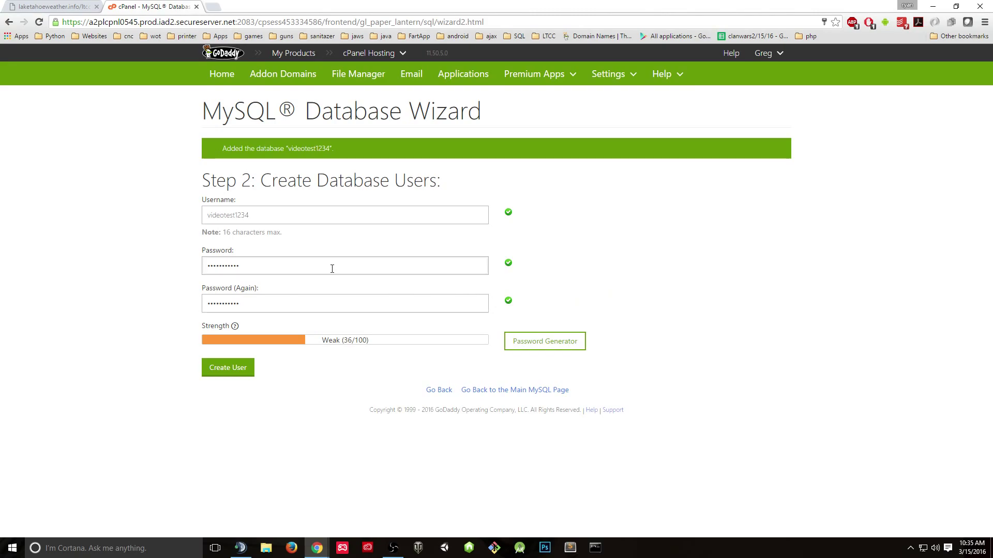
{"action": "left_click_drag", "start_coordinate": [332, 268], "coordinate": [166, 246]}
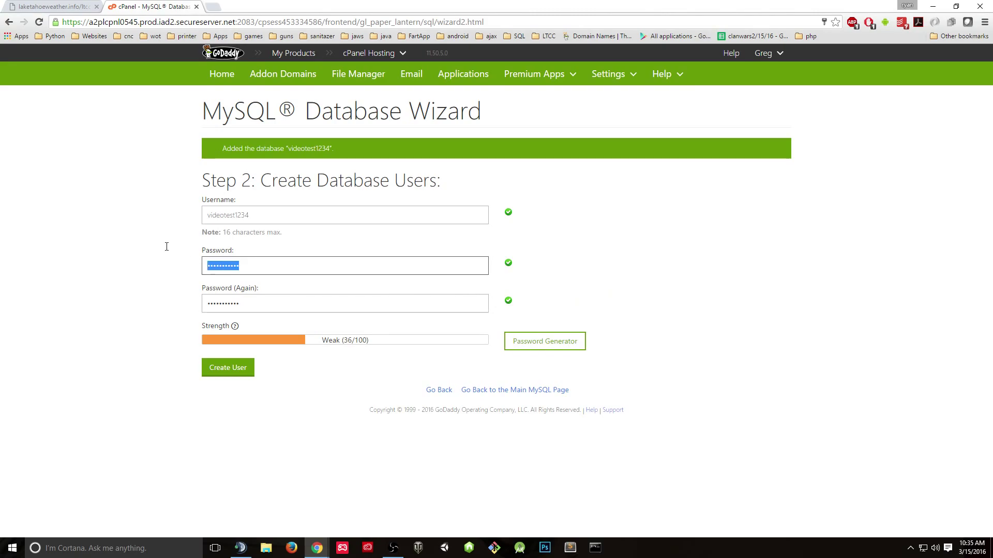
{"action": "left_click", "coordinate": [319, 256]}
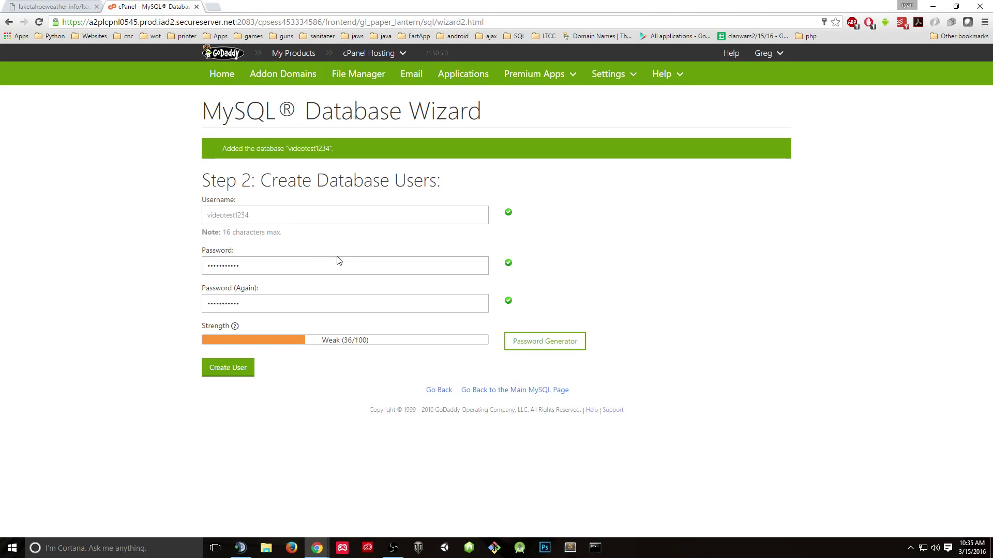
{"action": "left_click", "coordinate": [235, 373]}
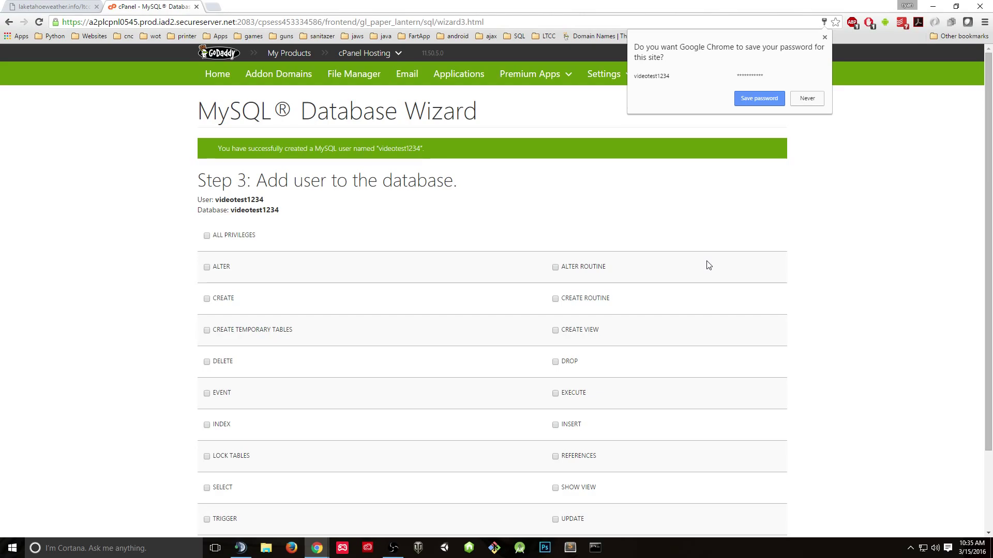
- Dismiss the save-password prompt and grant videotest1234 ALL PRIVILEGES on the videotest1234 database
{"action": "left_click", "coordinate": [713, 129]}
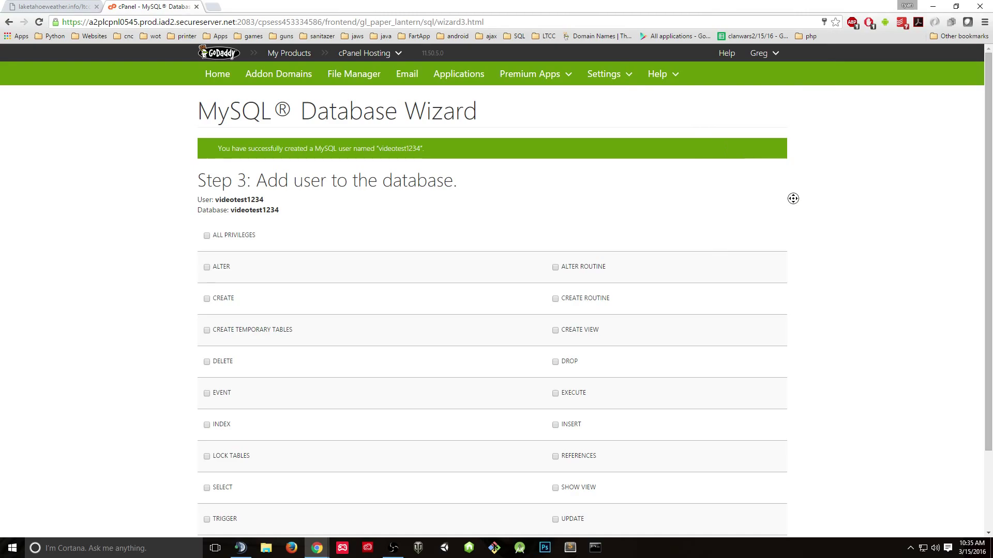
{"action": "scroll", "coordinate": [317, 278], "scroll_direction": "down", "scroll_amount": 2}
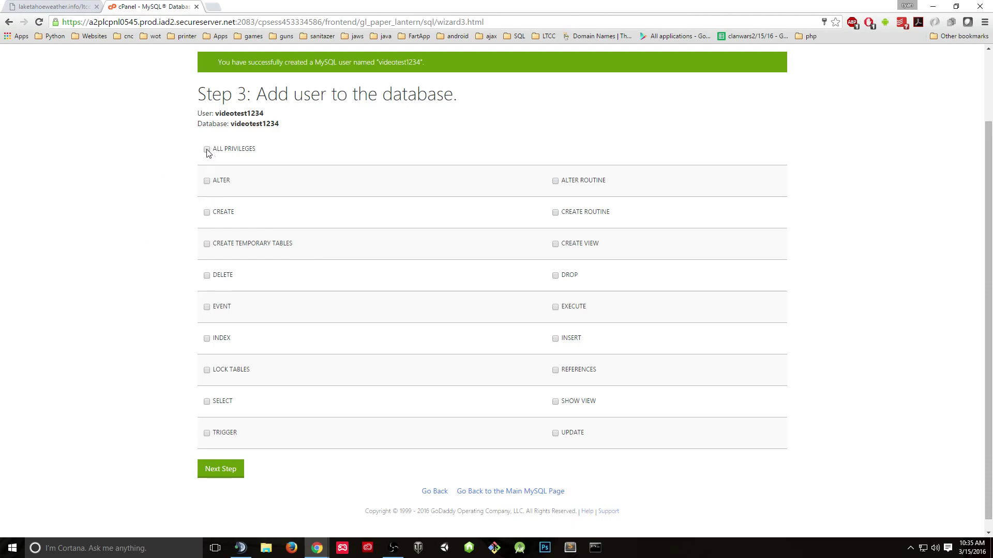
{"action": "left_click", "coordinate": [239, 475]}
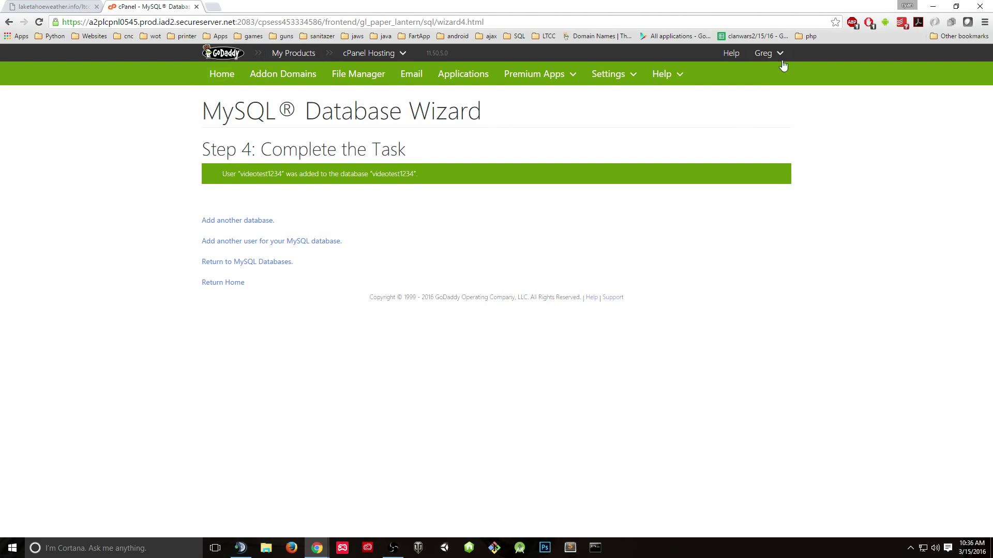
- Go back to cPanel Home and scroll down to the Databases tools
{"action": "left_click", "coordinate": [222, 78]}
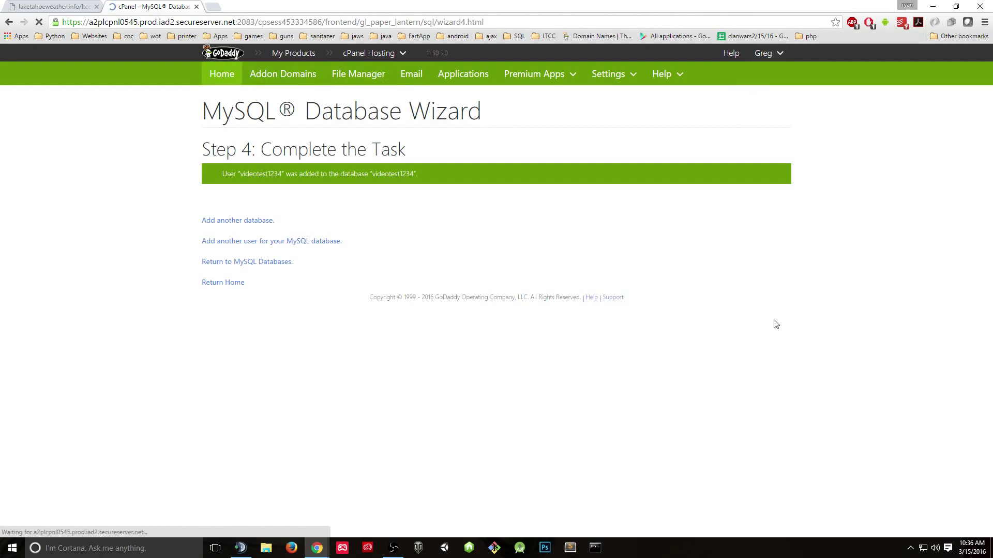
{"action": "scroll", "coordinate": [776, 324], "scroll_direction": "down", "scroll_amount": 2}
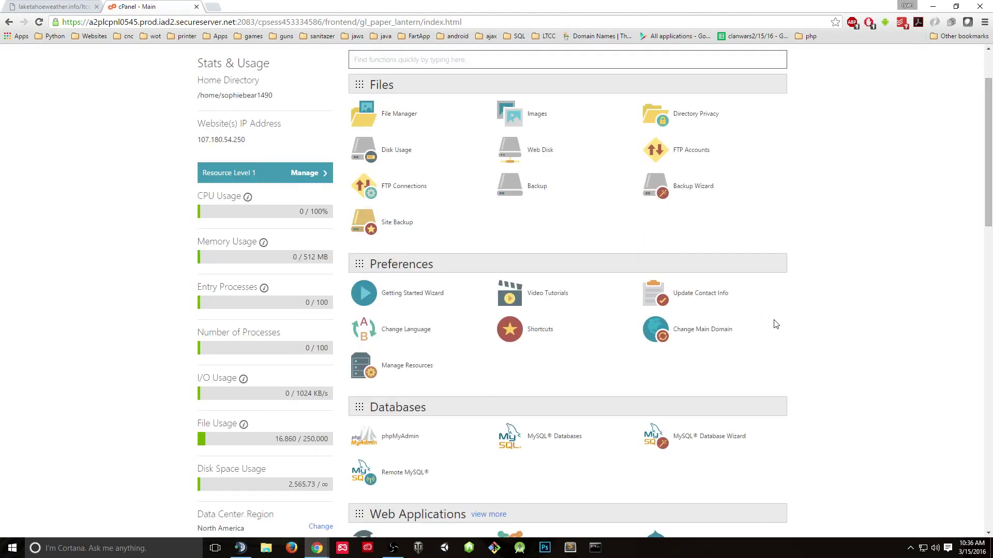
{"action": "scroll", "coordinate": [776, 325], "scroll_direction": "down", "scroll_amount": 2}
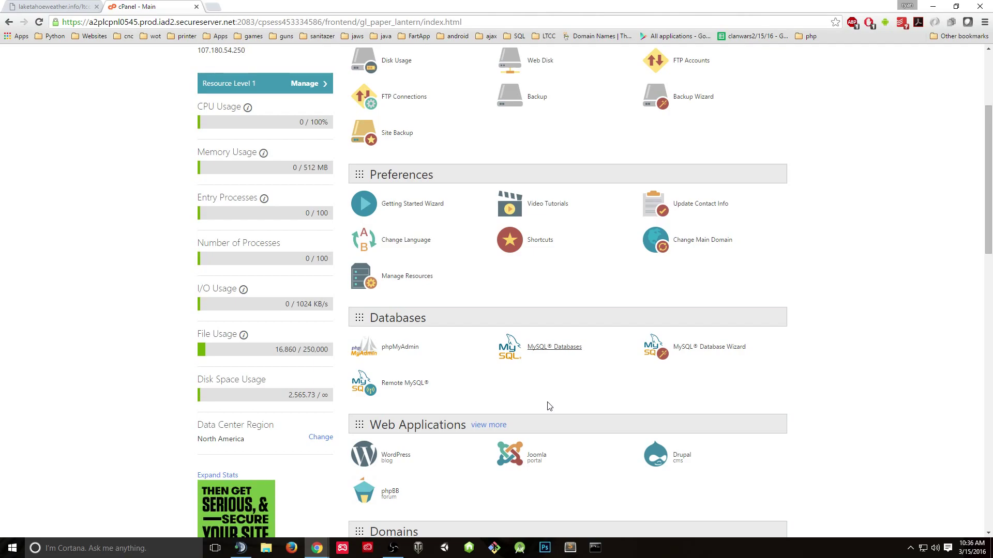
- On MySQL® Databases, inspect the videotest1234 database and its privileged user under Current Databases
{"action": "left_click", "coordinate": [548, 349]}
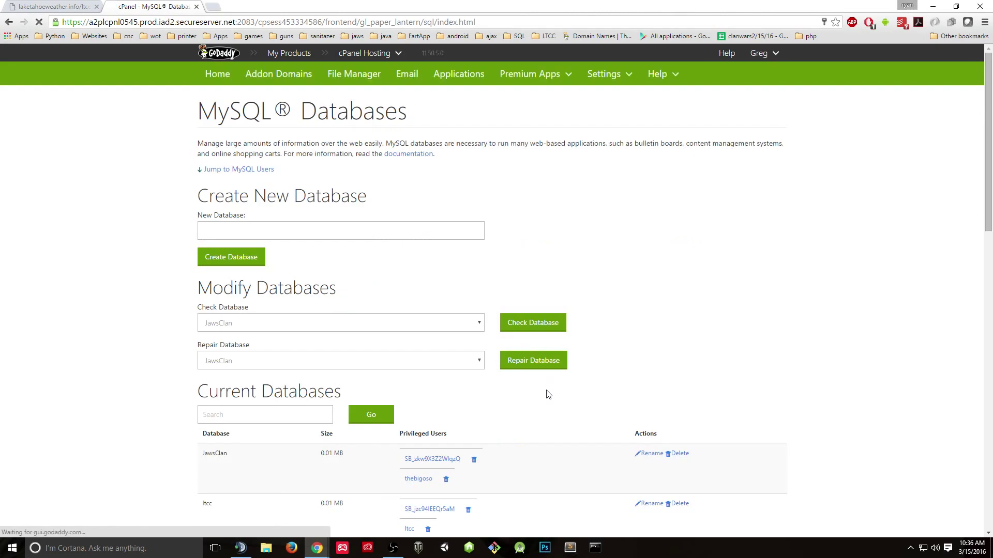
{"action": "scroll", "coordinate": [755, 391], "scroll_direction": "down", "scroll_amount": 5}
{"action": "scroll", "coordinate": [755, 391], "scroll_direction": "down", "scroll_amount": 1}
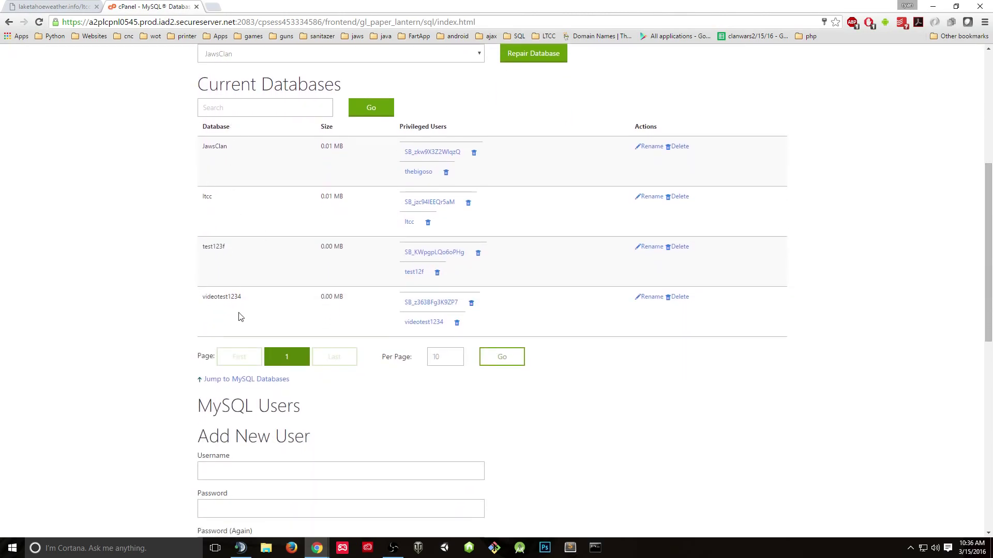
{"action": "left_click_drag", "start_coordinate": [201, 302], "coordinate": [394, 321]}
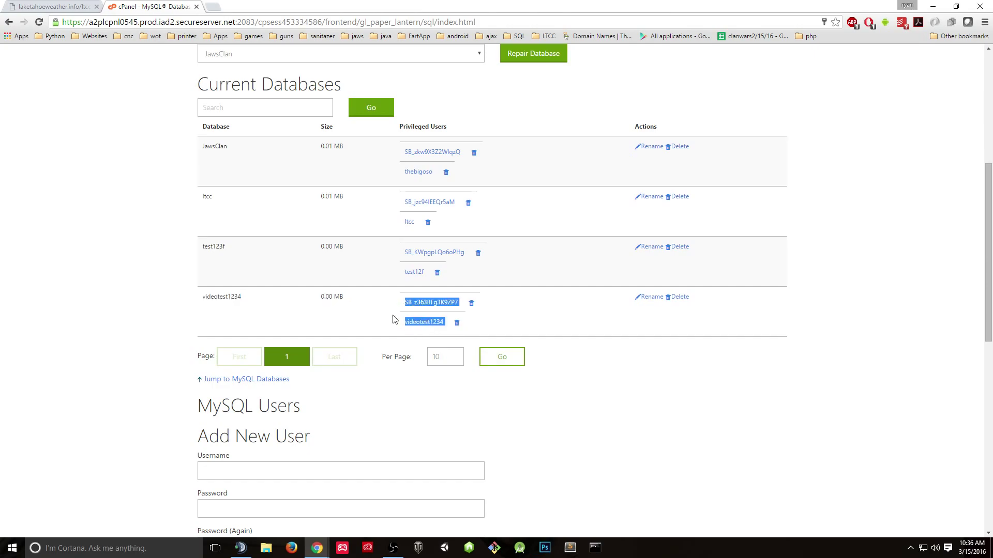
{"action": "left_click", "coordinate": [390, 311]}
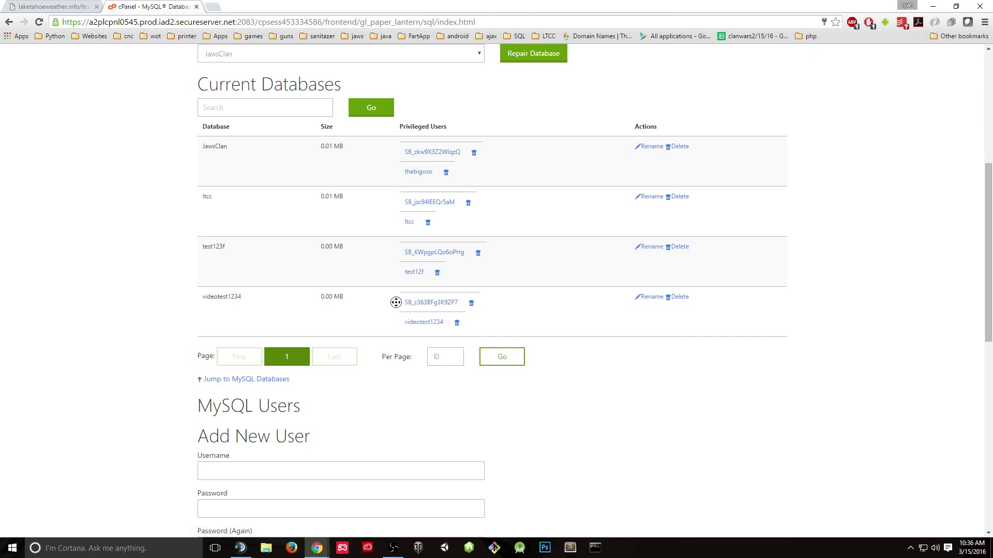
{"action": "left_click_drag", "start_coordinate": [399, 303], "coordinate": [470, 306]}
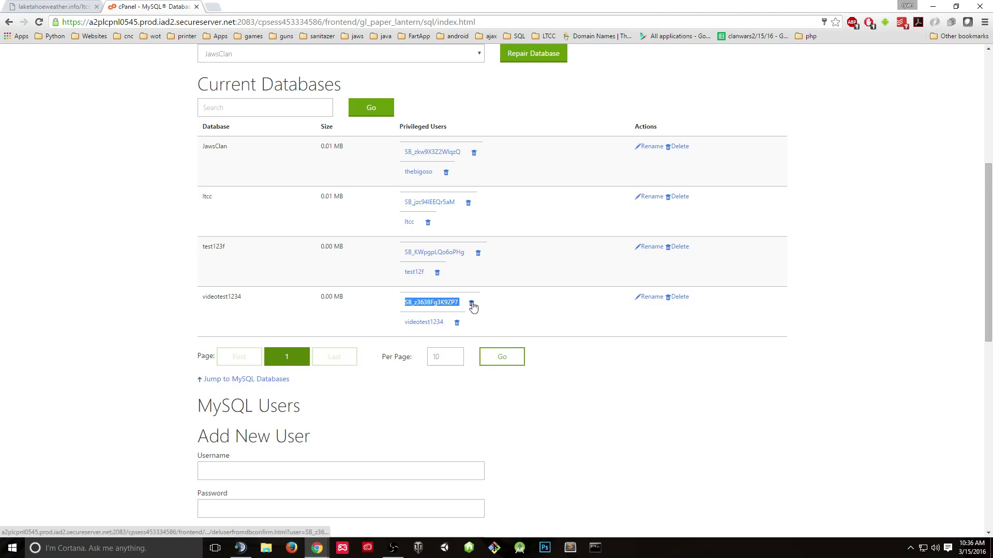
{"action": "left_click", "coordinate": [515, 322]}
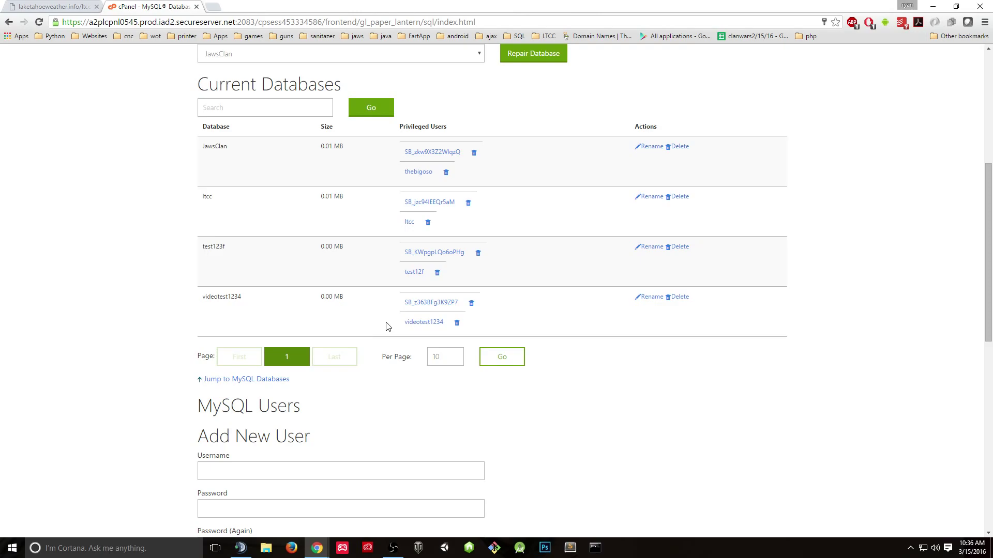
{"action": "scroll", "coordinate": [559, 315], "scroll_direction": "up", "scroll_amount": 6}
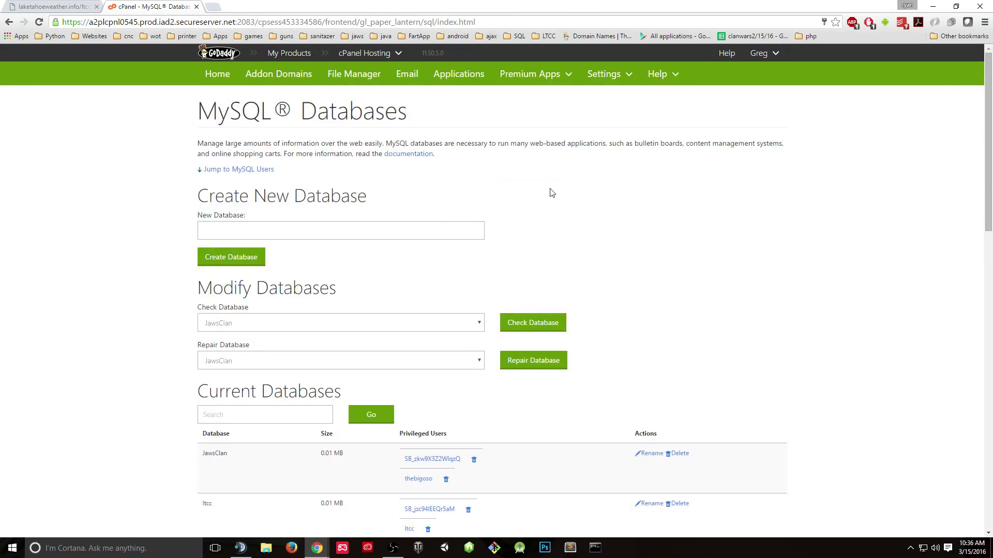
{"action": "scroll", "coordinate": [547, 199], "scroll_direction": "down", "scroll_amount": 2}
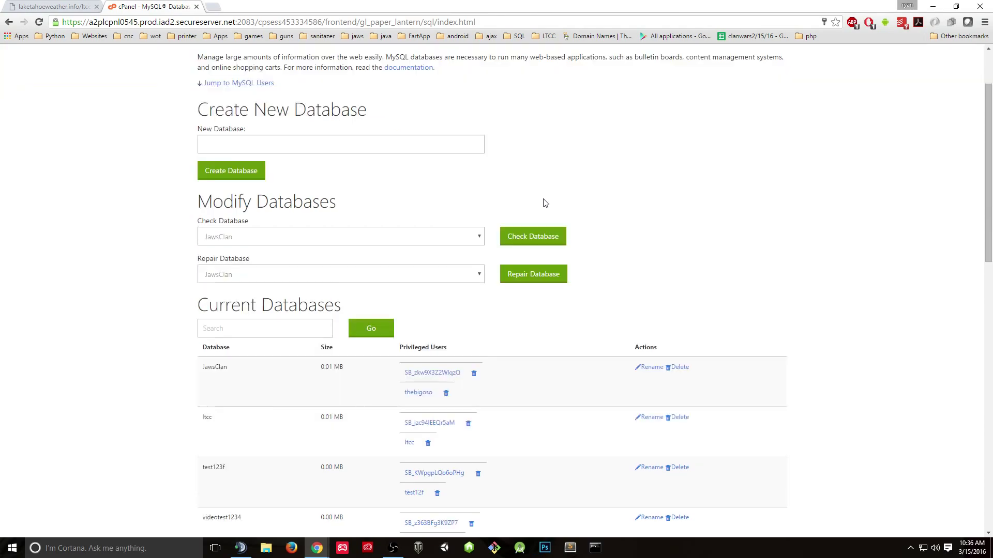
{"action": "scroll", "coordinate": [536, 193], "scroll_direction": "up", "scroll_amount": 2}
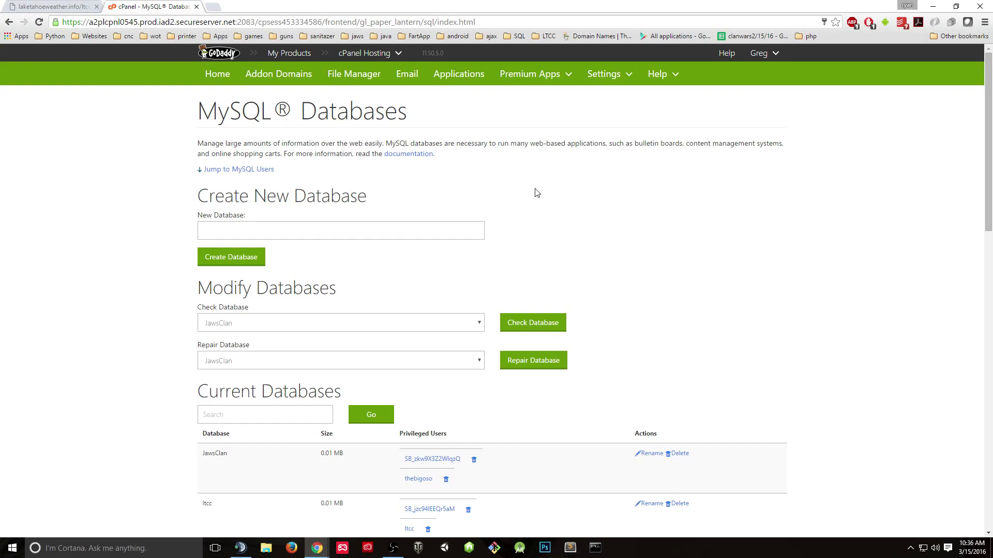
- From cPanel Home, launch phpMyAdmin and select the videotest1234 database in the left tree
{"action": "left_click", "coordinate": [52, 6]}
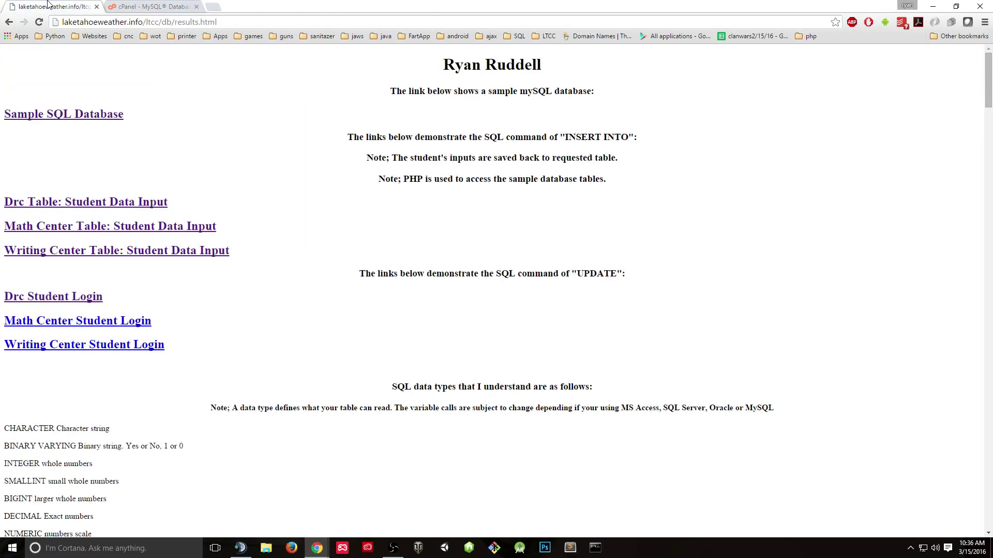
{"action": "left_click", "coordinate": [157, 4]}
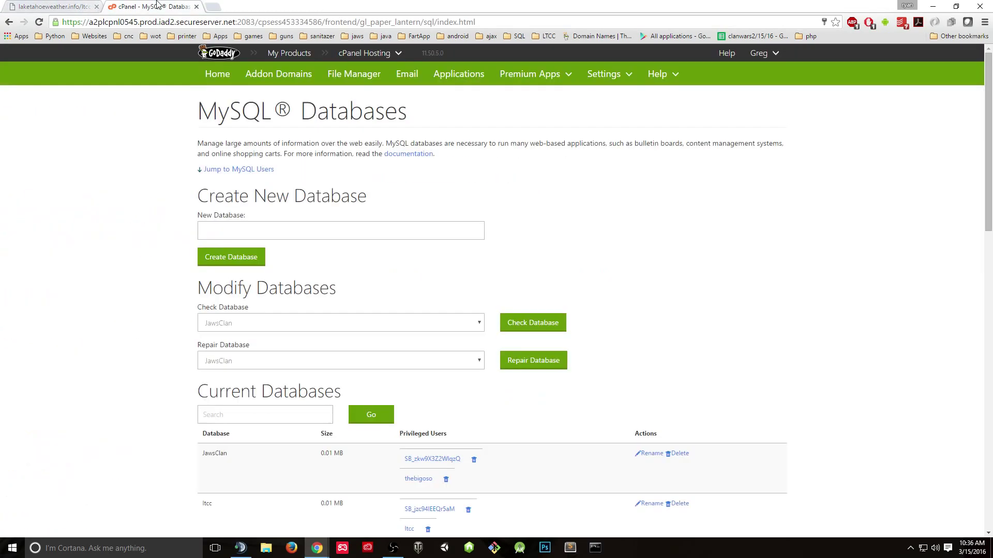
{"action": "left_click", "coordinate": [208, 74]}
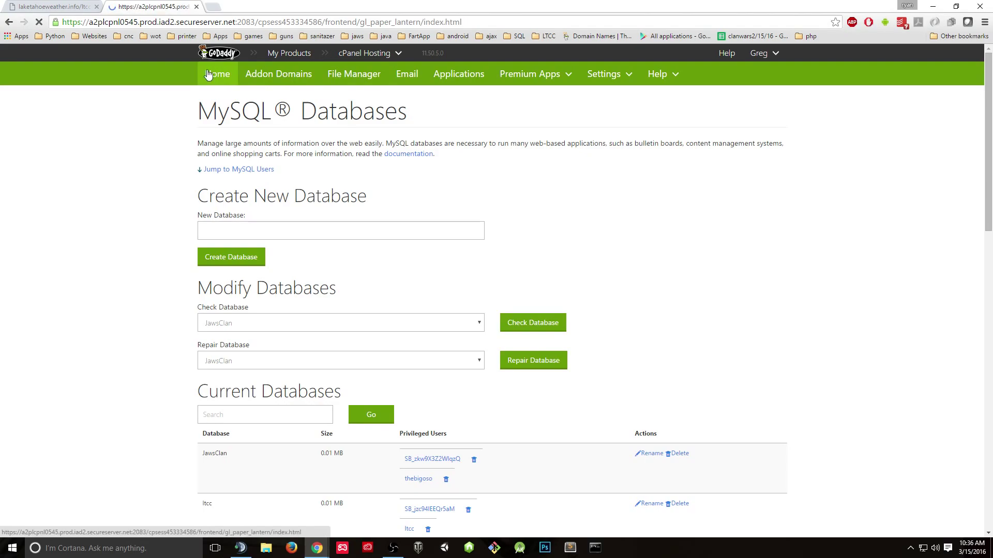
{"action": "scroll", "coordinate": [222, 114], "scroll_direction": "down", "scroll_amount": 3}
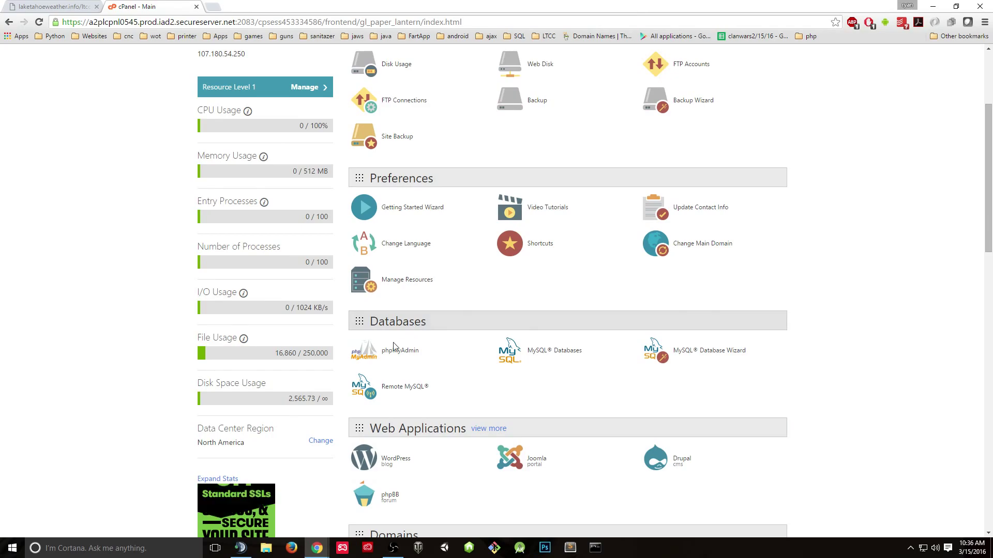
{"action": "left_click", "coordinate": [387, 354]}
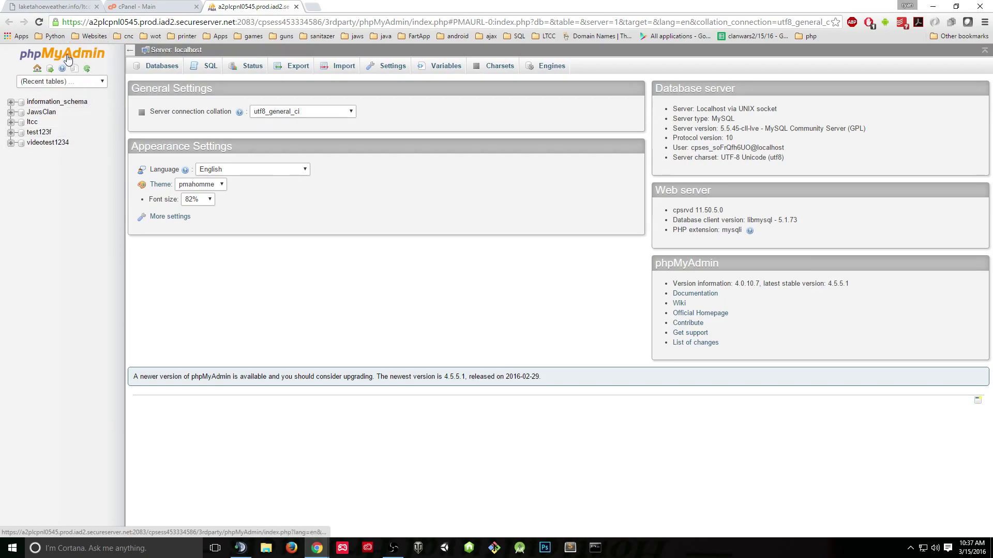
{"action": "left_click", "coordinate": [56, 144]}
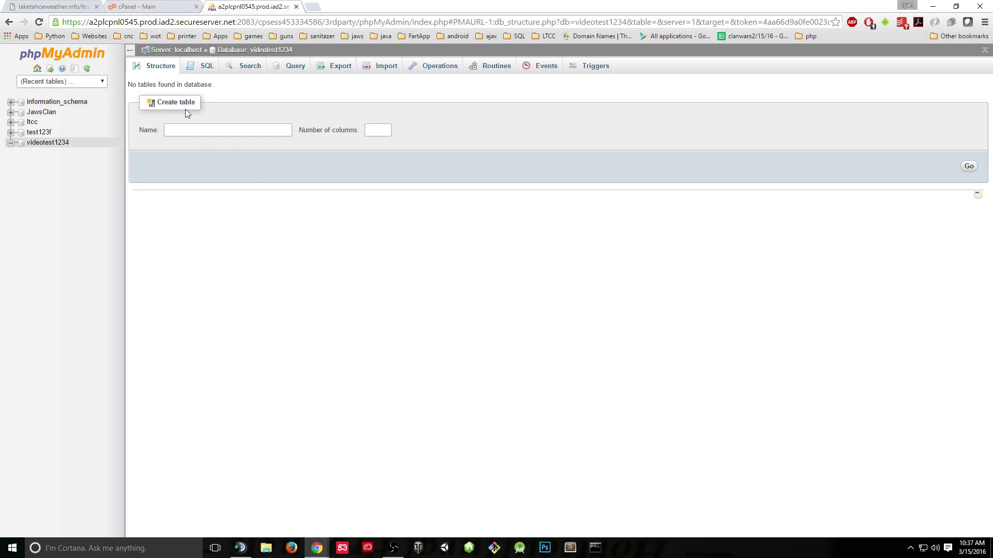
- Open File Manager and browse the tree to public_html > Websites > JawsClan
{"action": "left_click", "coordinate": [137, 6]}
{"action": "scroll", "coordinate": [100, 175], "scroll_direction": "up", "scroll_amount": 4}
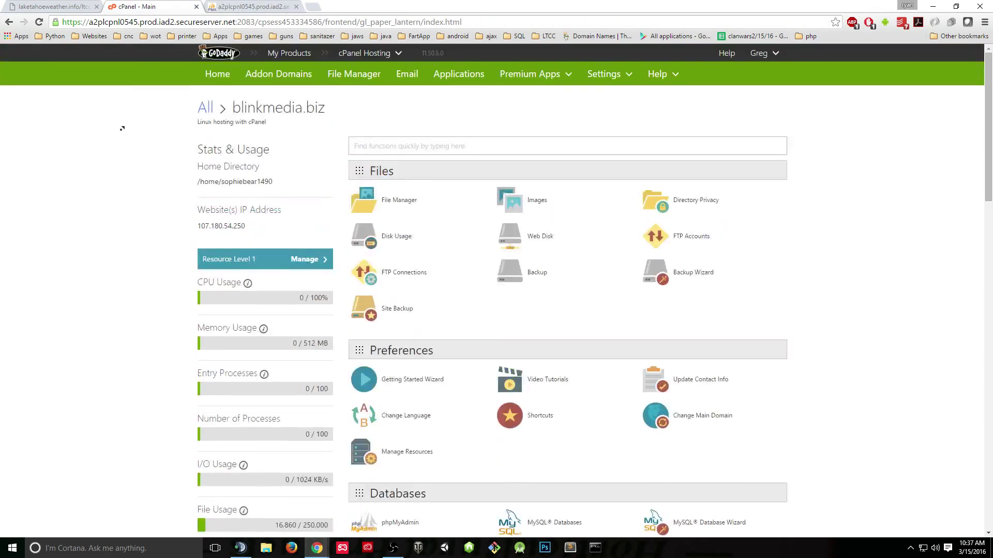
{"action": "left_click", "coordinate": [405, 200]}
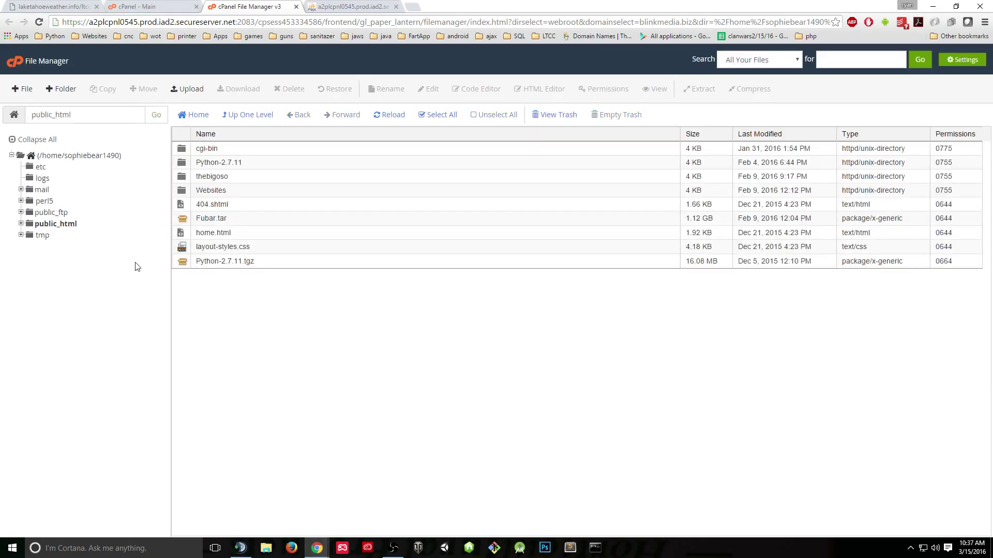
{"action": "left_click", "coordinate": [29, 224]}
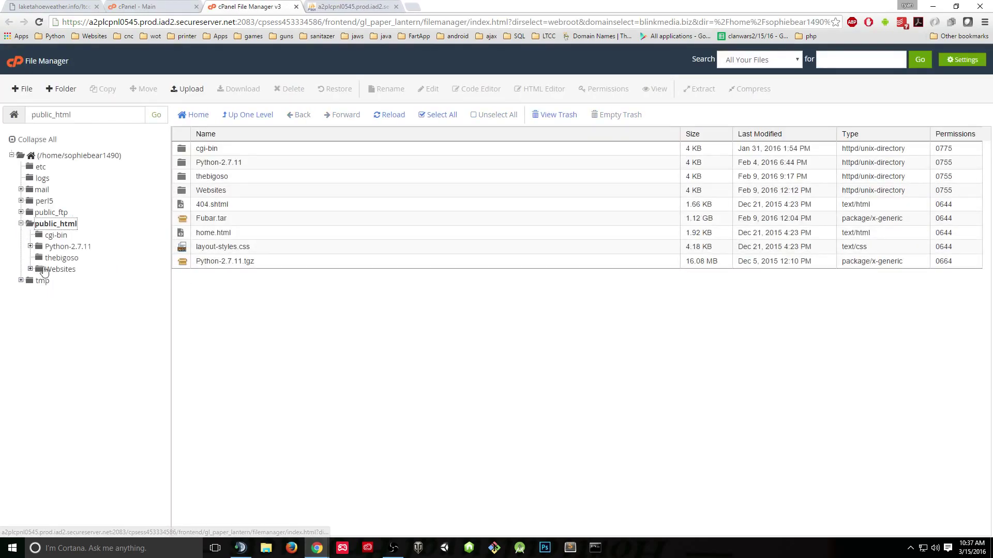
{"action": "left_click", "coordinate": [30, 269]}
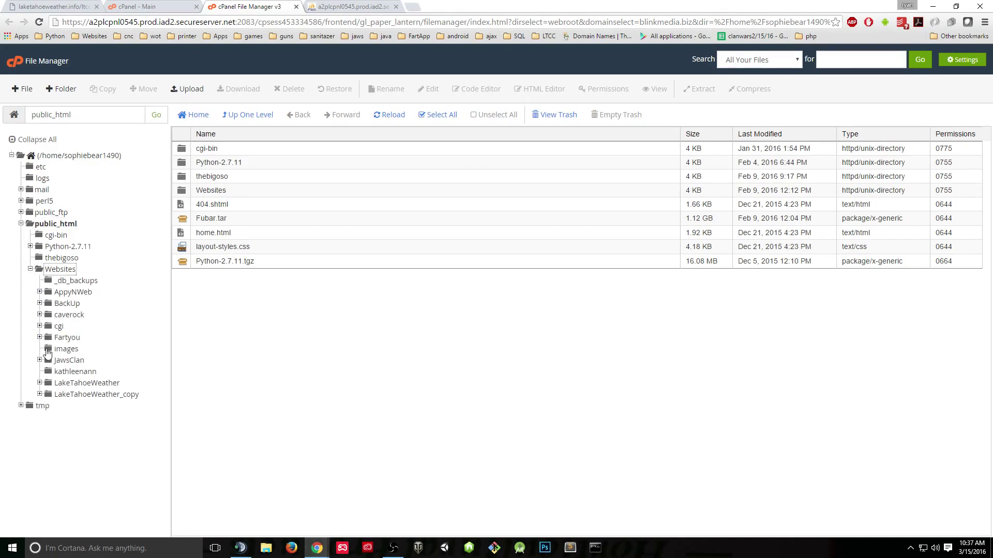
{"action": "left_click", "coordinate": [39, 360]}
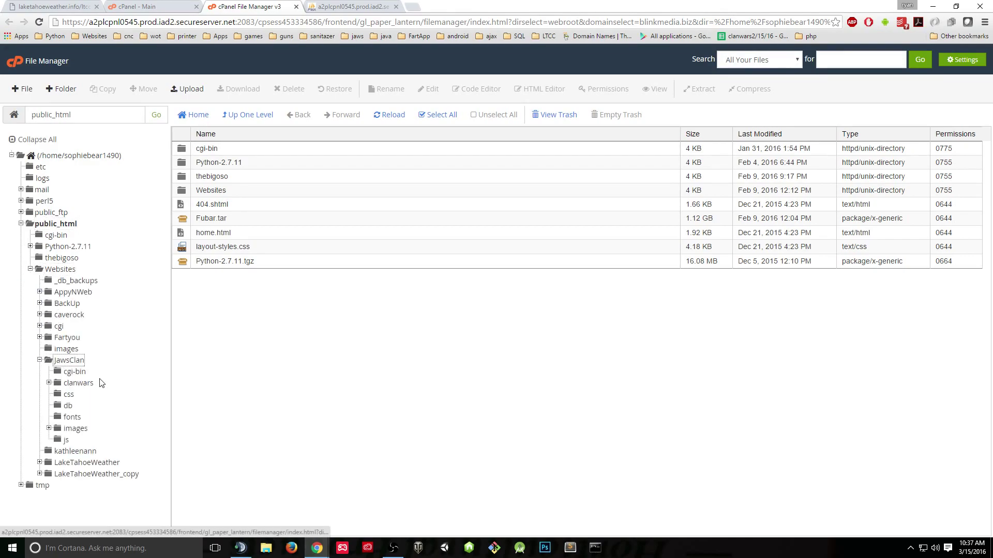
{"action": "left_click", "coordinate": [65, 360]}
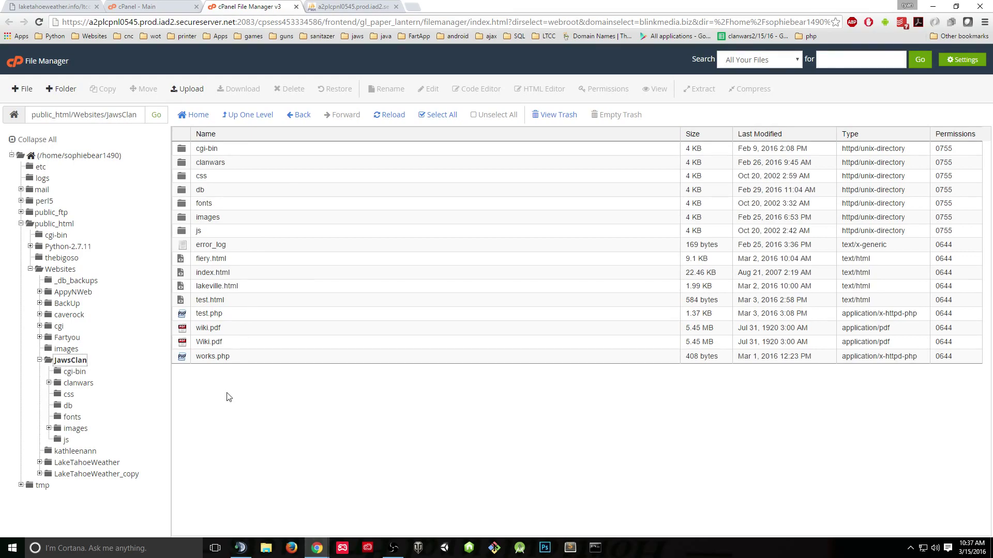
- Create a new file named test12.php in JawsClan and bring up its context menu
{"action": "left_click", "coordinate": [27, 93]}
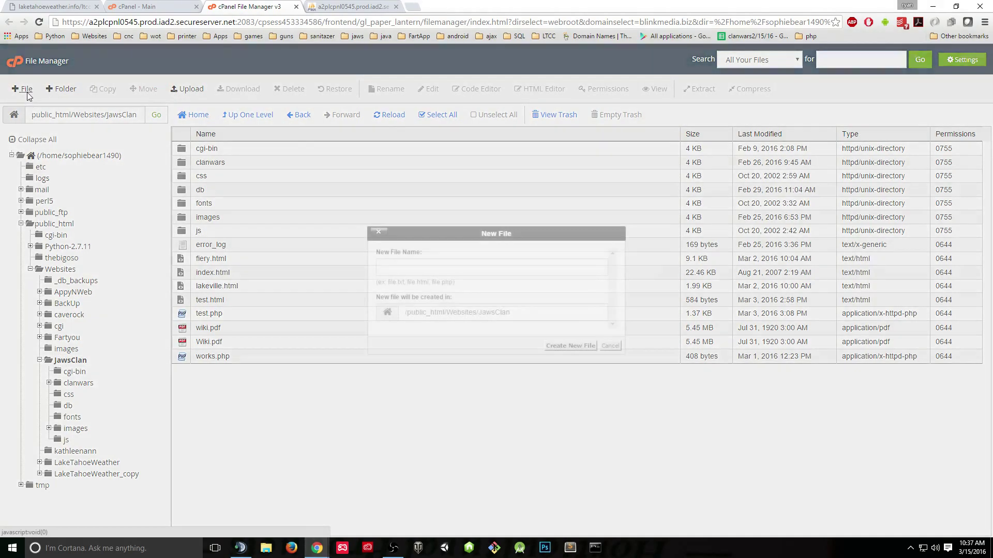
{"action": "left_click", "coordinate": [404, 268]}
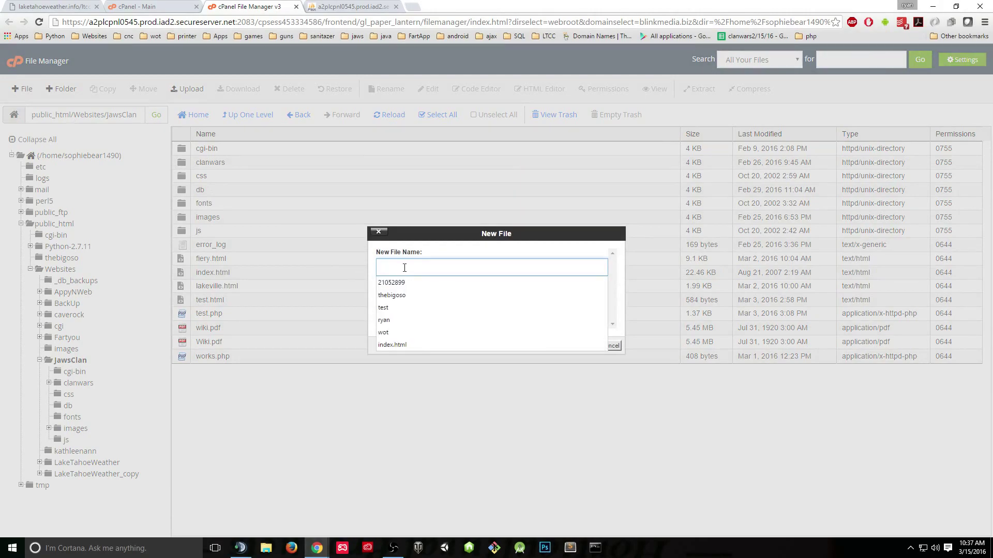
{"action": "type", "text": "test12.php"}
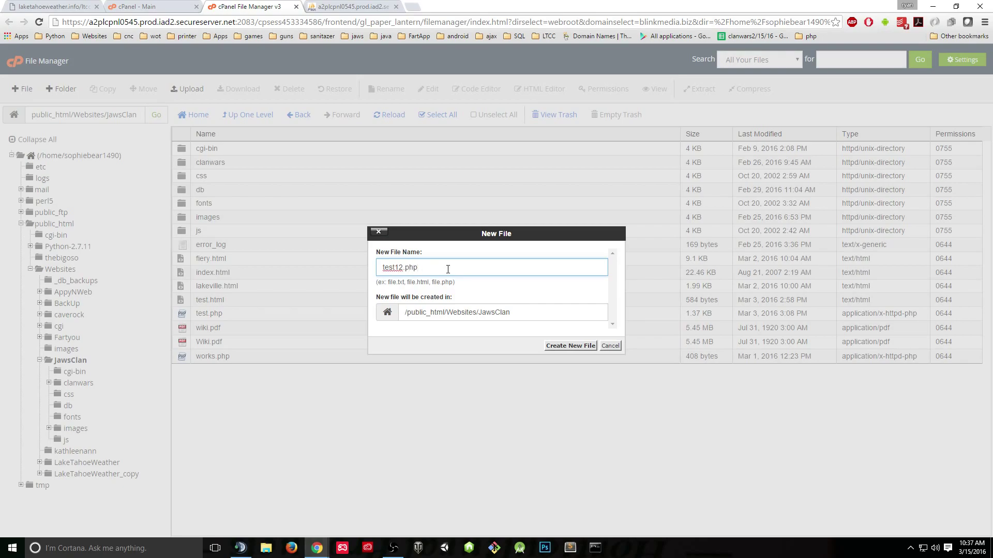
{"action": "left_click", "coordinate": [576, 350]}
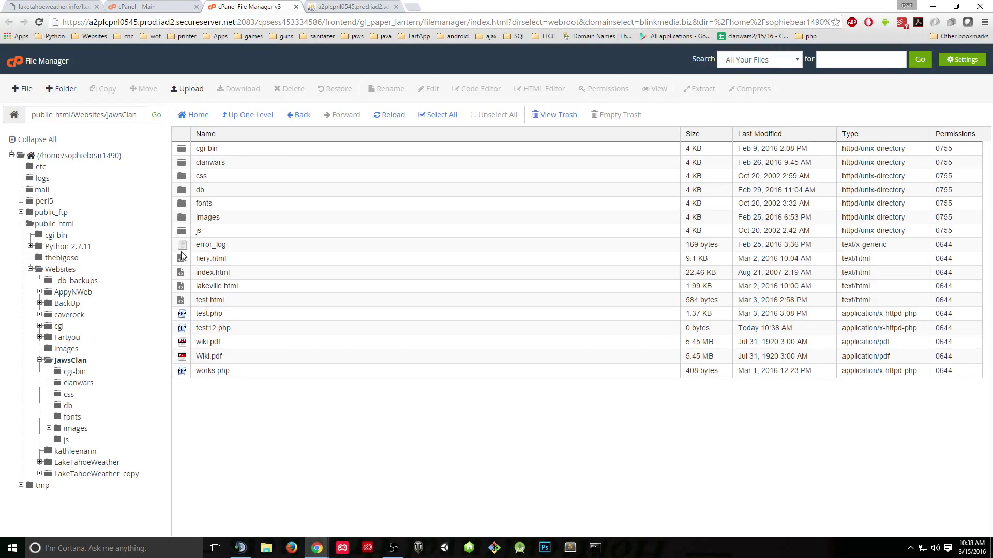
{"action": "right_click", "coordinate": [184, 329]}
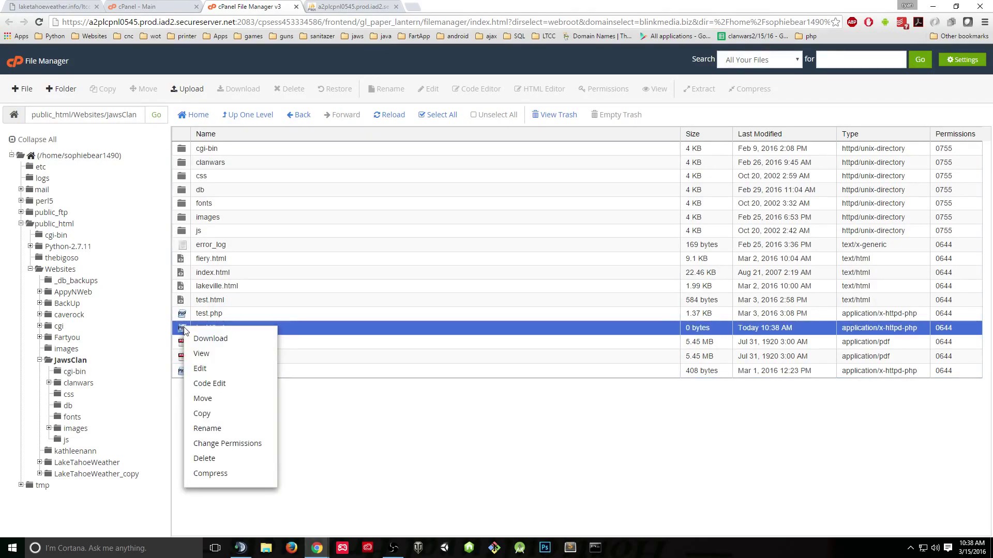